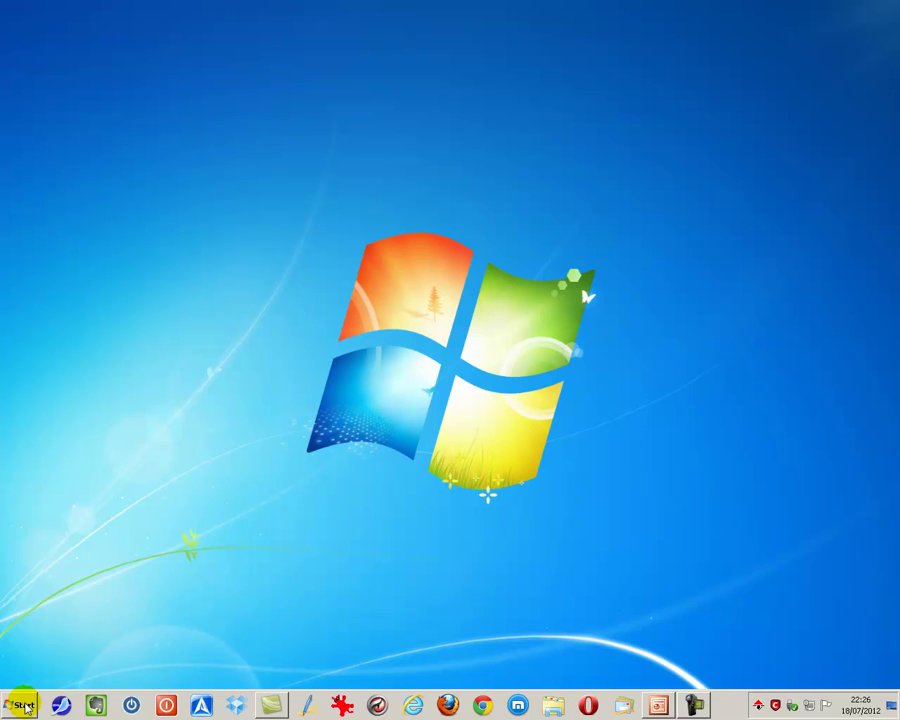
Browse the full list of installed programs through to its end, and close it.
left_click(22, 706)
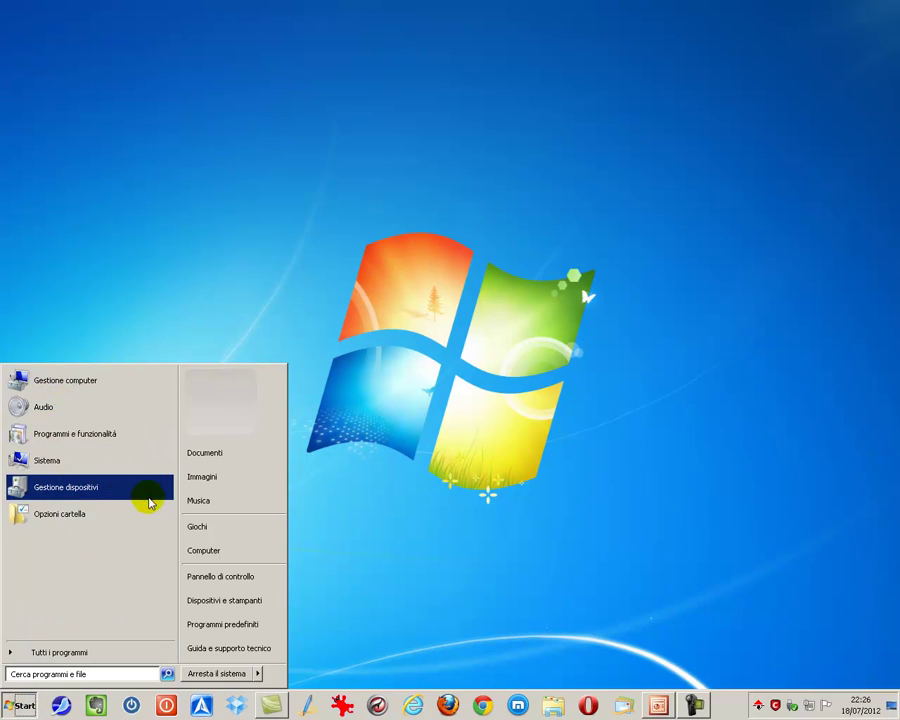
left_click(26, 655)
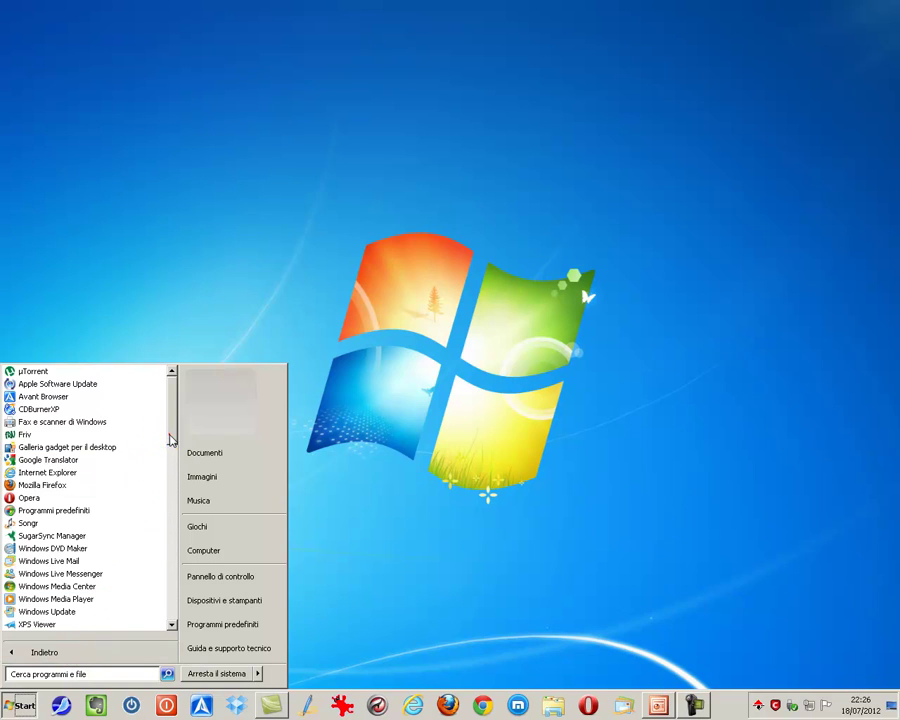
left_click_drag(172, 440, 169, 619)
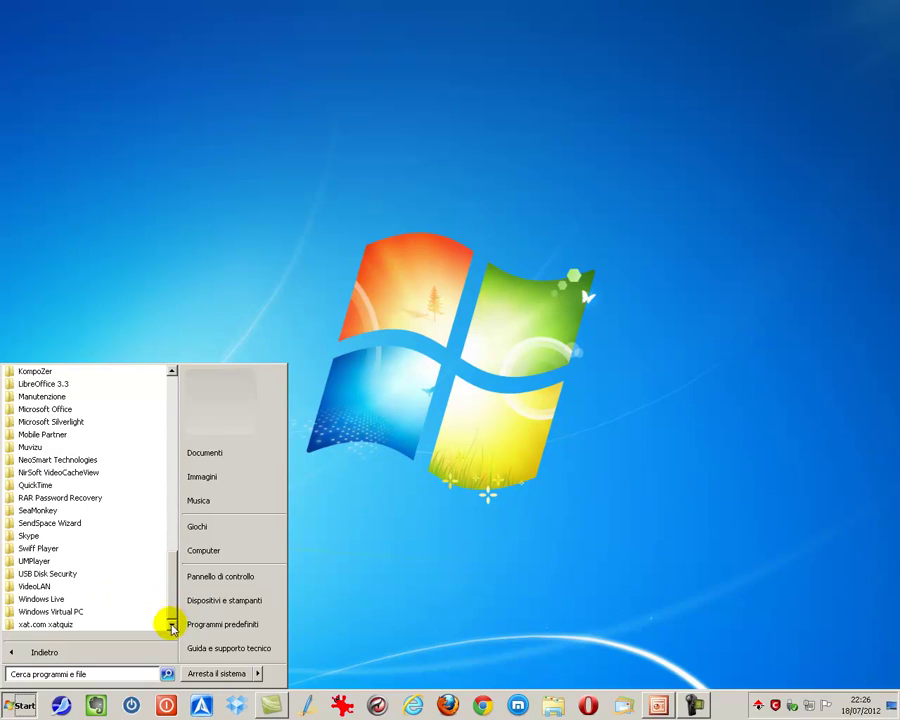
left_click(329, 567)
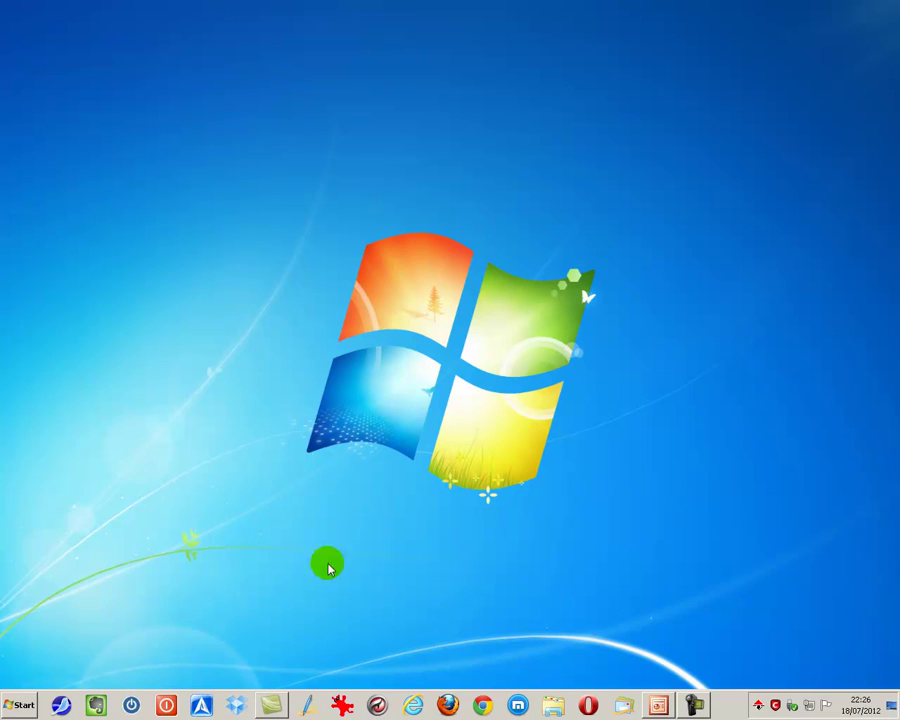
Launch IrfanView from its pinned taskbar shortcut and minimize its window.
left_click(345, 706)
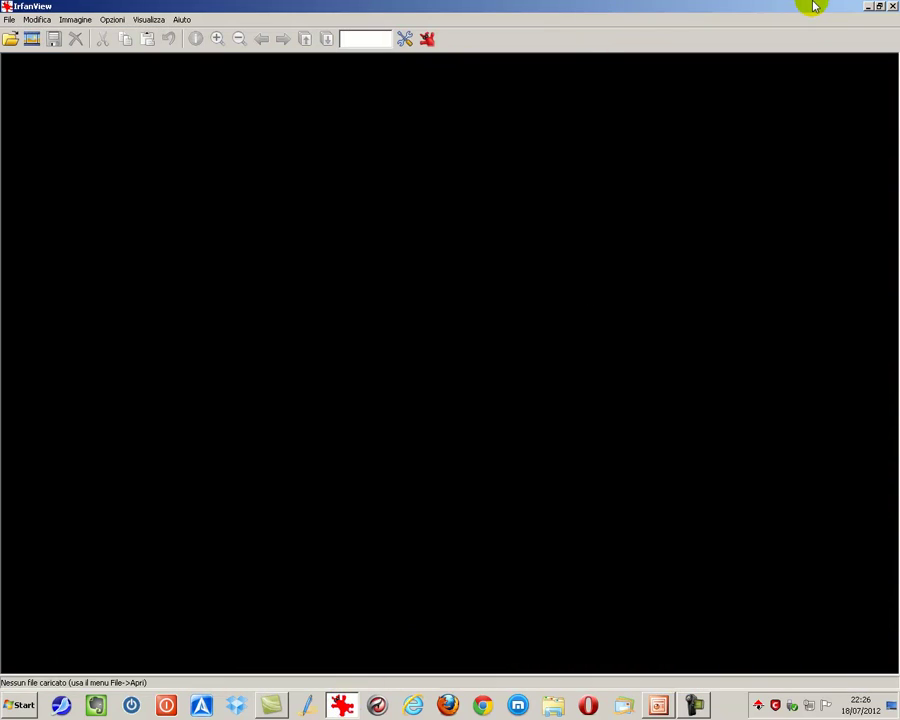
left_click(866, 7)
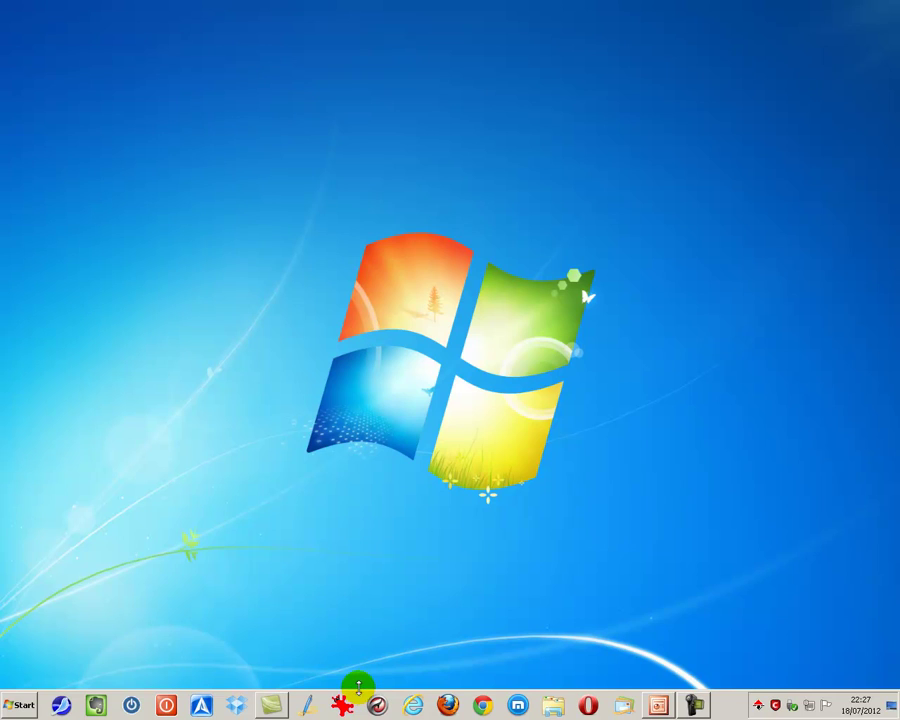
Enlarge the taskbar to about five rows in height and shrink it back to a single row.
left_click_drag(358, 686, 366, 567)
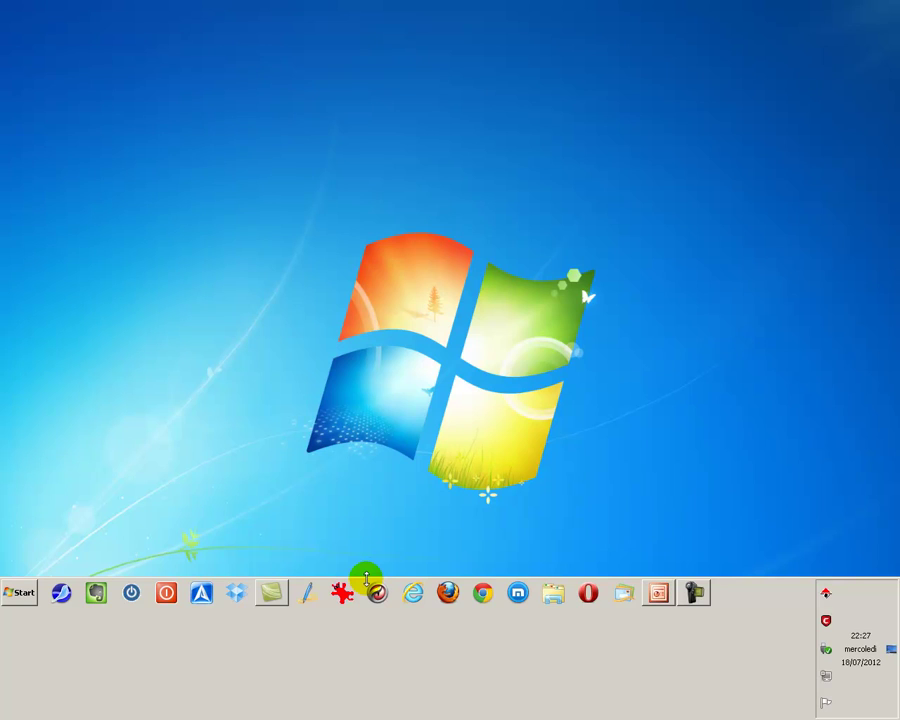
left_click_drag(366, 577, 365, 675)
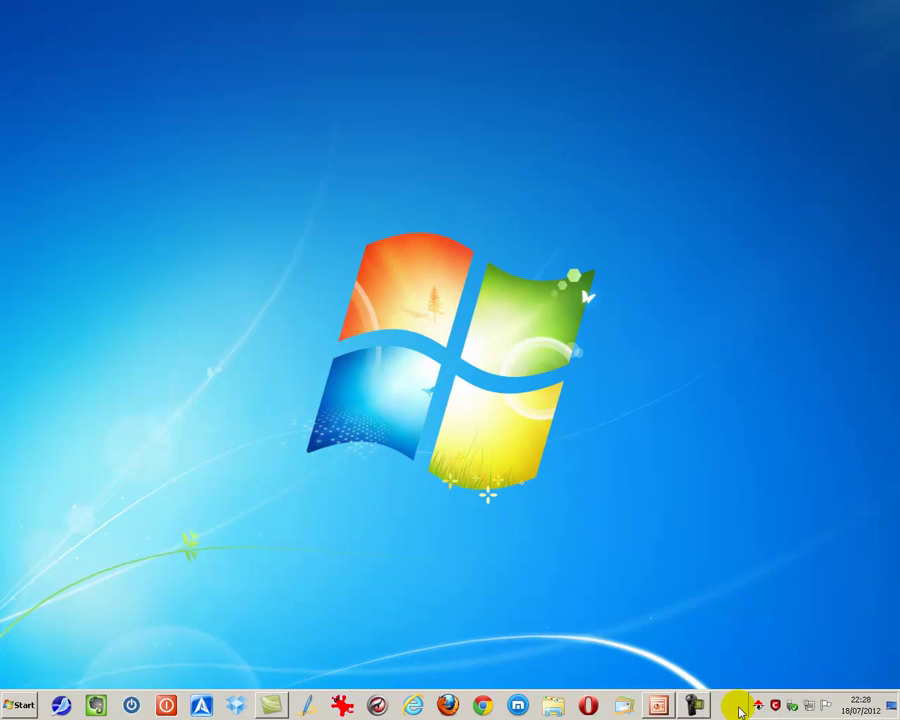
Dock the taskbar on the left, upper and right edges of the desktop in turn, and return it to the lower edge.
left_click_drag(735, 706, 24, 530)
mouse_move(24, 530)
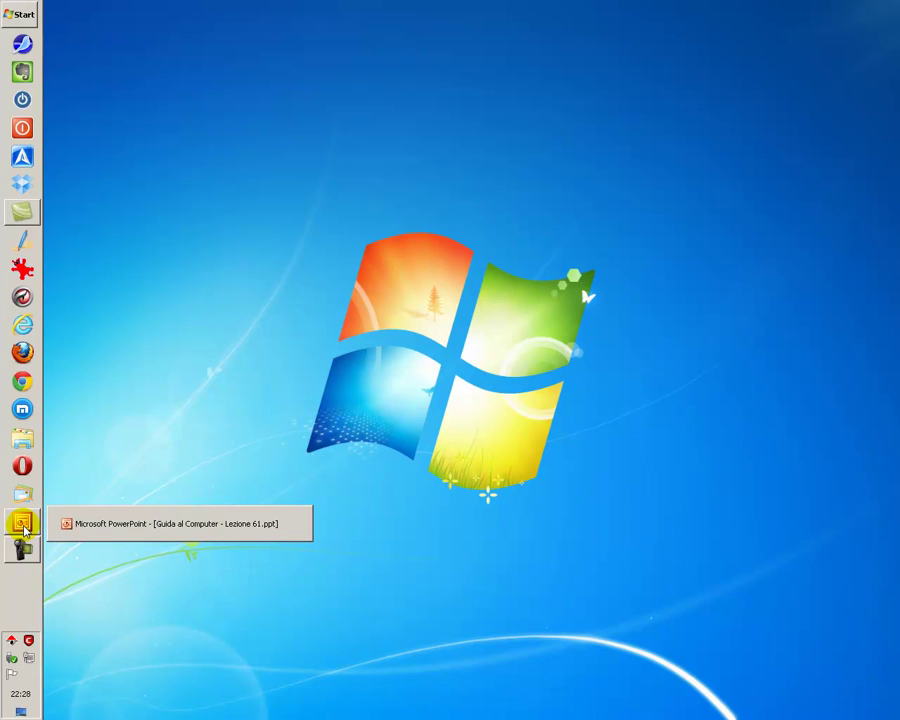
left_click_drag(28, 585, 402, 35)
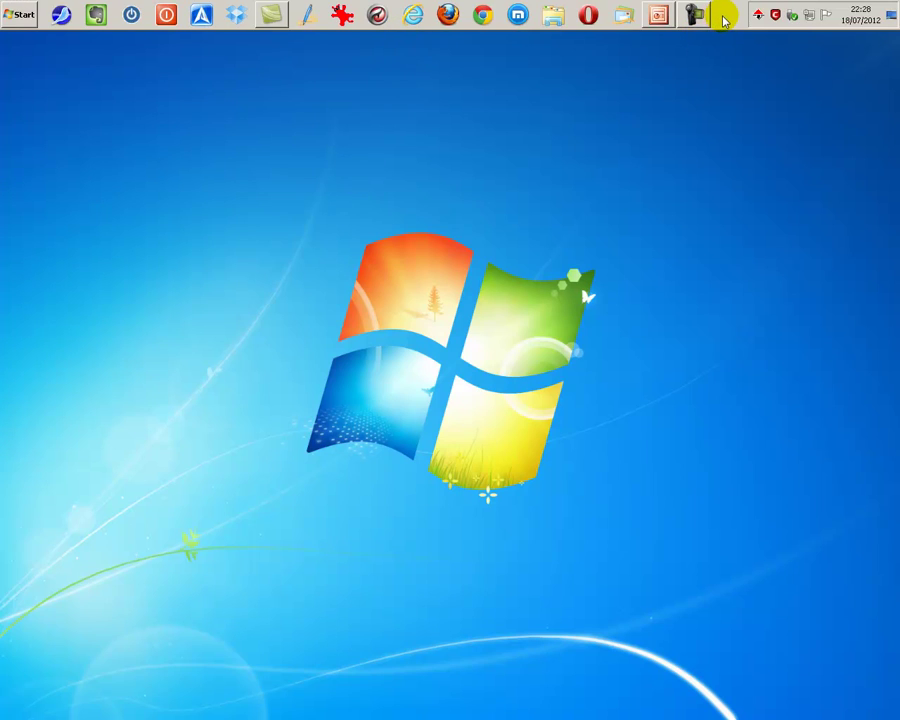
left_click_drag(722, 18, 887, 257)
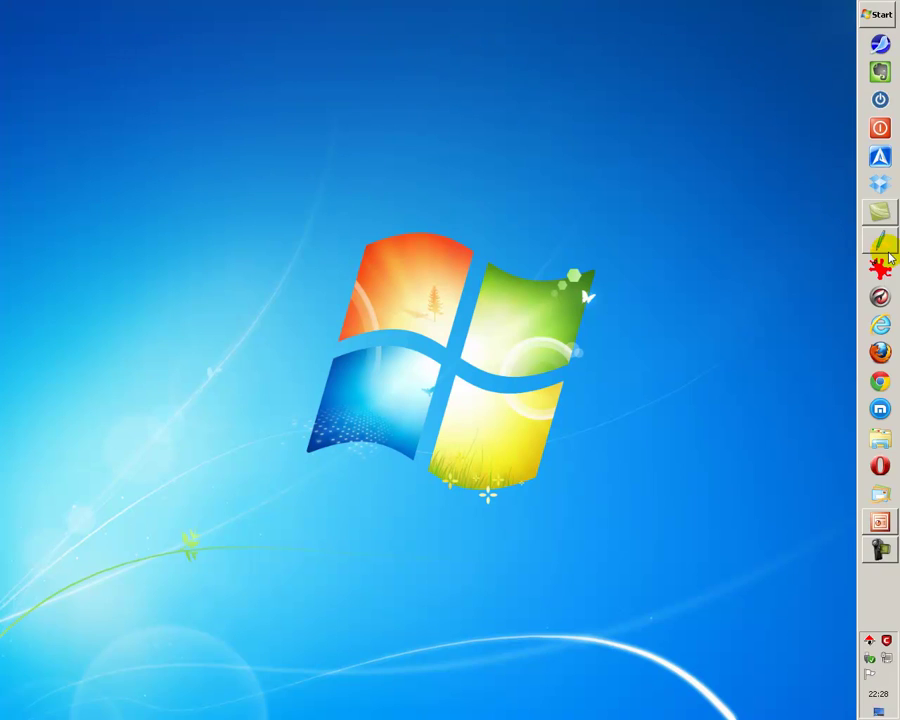
left_click_drag(760, 602, 665, 690)
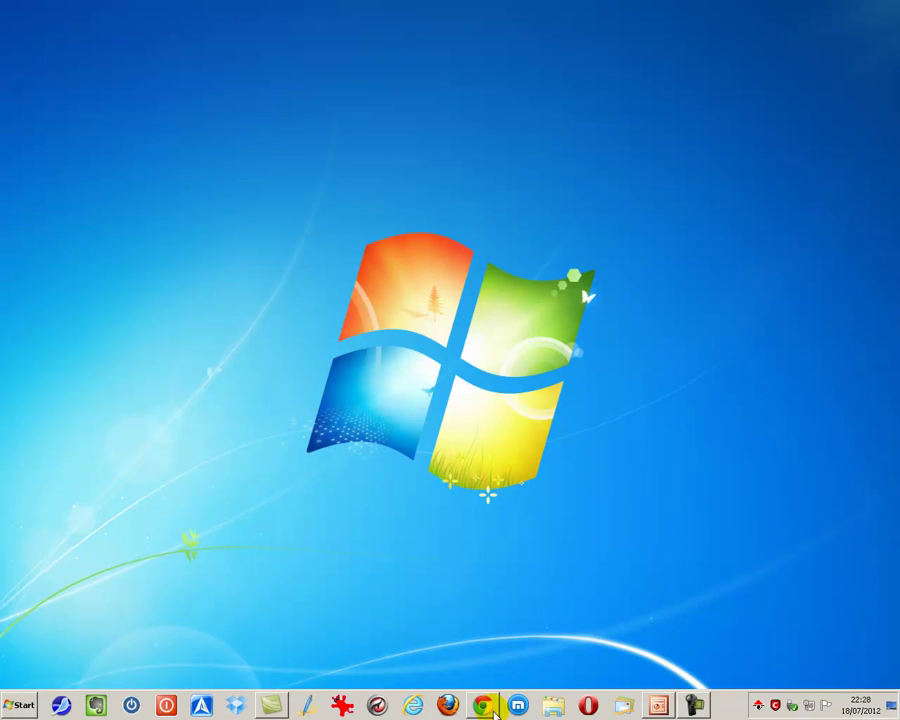
Unpin IrfanView from the taskbar.
right_click(343, 707)
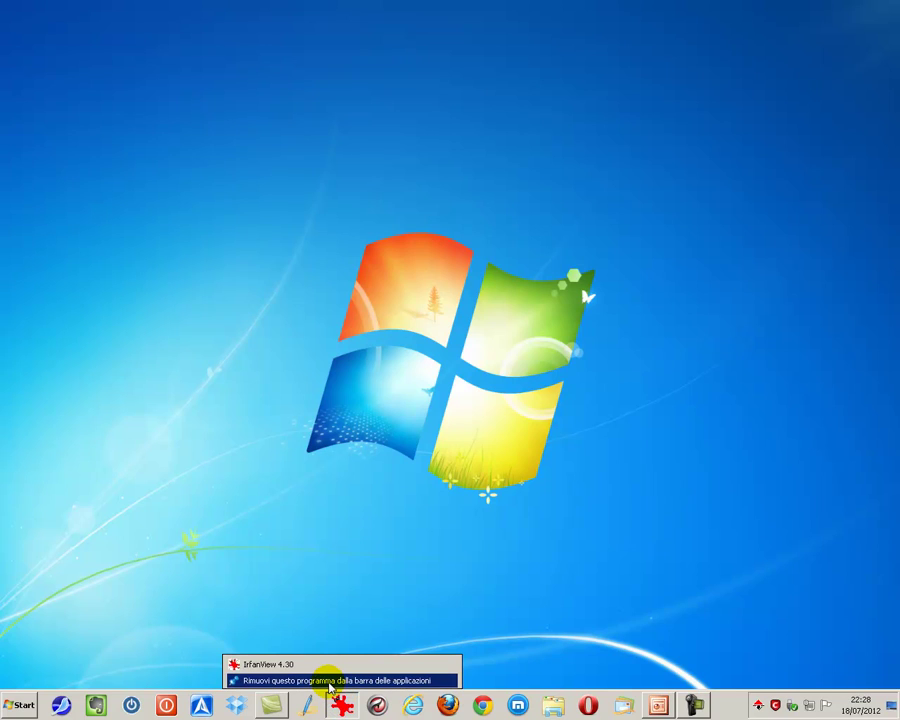
left_click(330, 681)
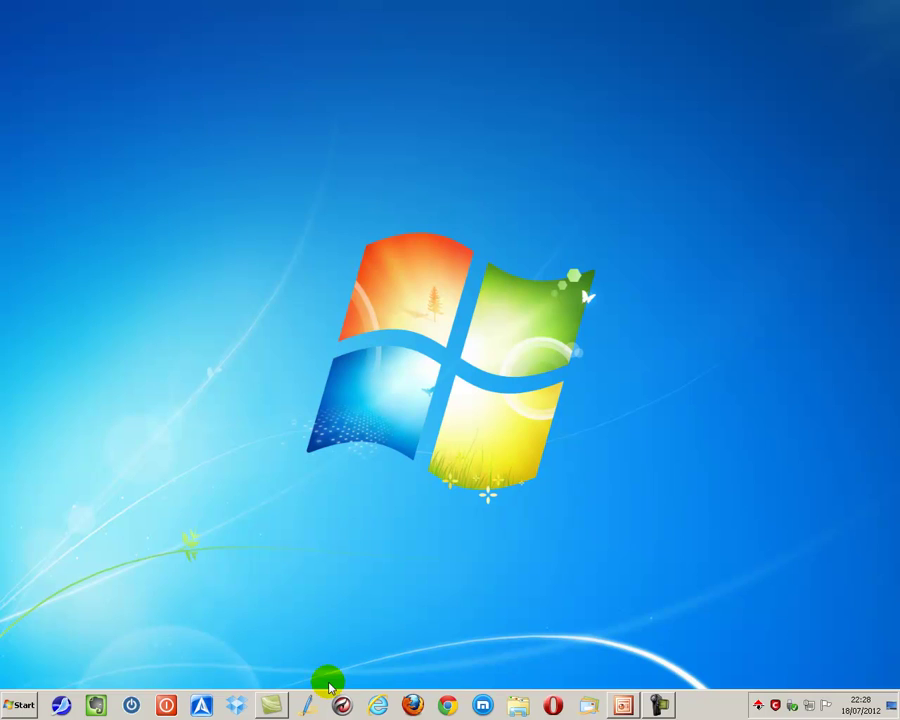
Pin IrfanView 4.30 from the IrfanView program folder to the taskbar, between the pen and the black-and-red round shortcuts.
left_click(22, 706)
left_click(30, 650)
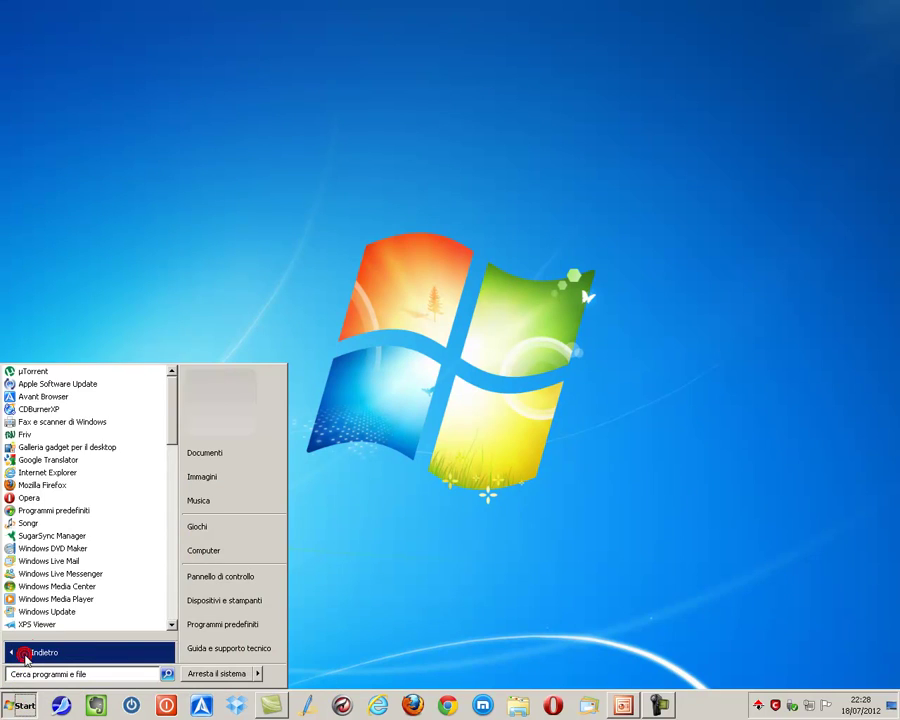
left_click_drag(173, 428, 165, 561)
left_click(52, 536)
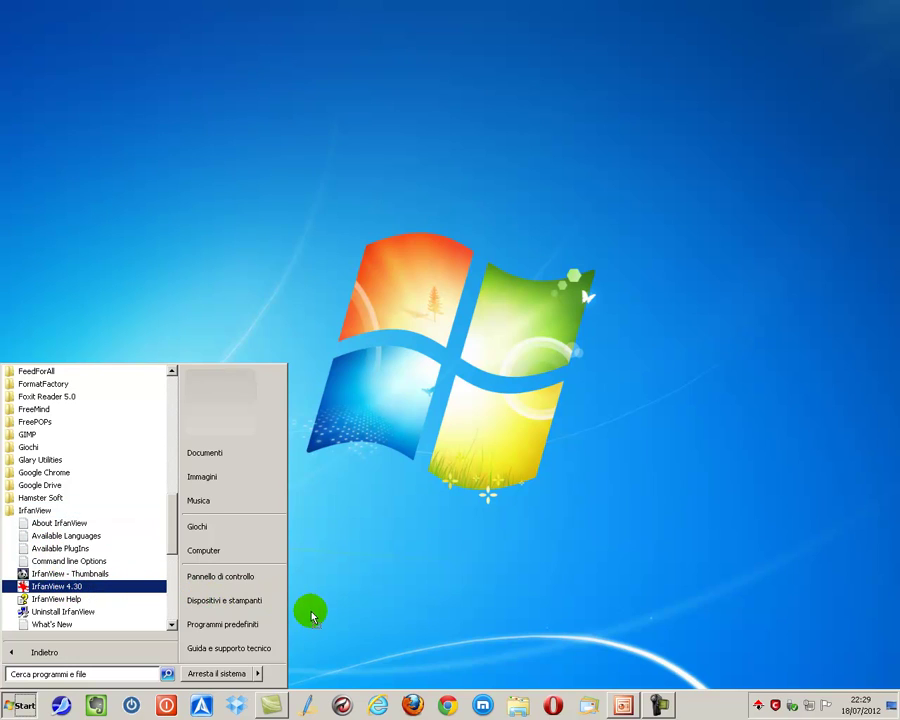
mouse_move(313, 640)
left_mouse_down()
mouse_move(317, 700)
mouse_move(330, 712)
mouse_move(338, 706)
left_mouse_up()
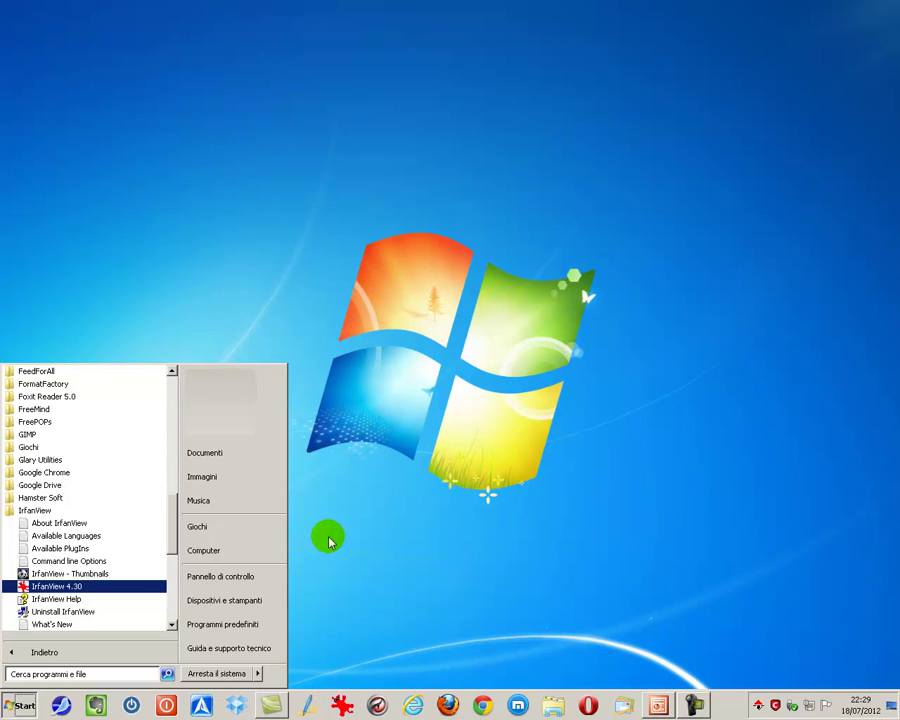
left_click(320, 480)
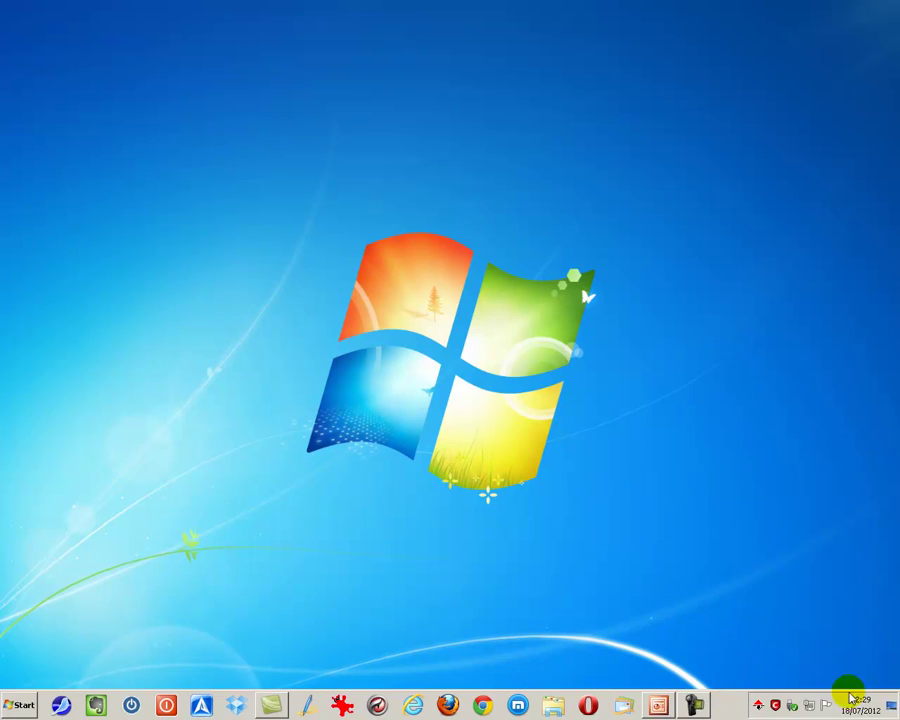
Add a new taskbar toolbar for the BACKUP (D:) drive and try adjusting its width.
right_click(733, 709)
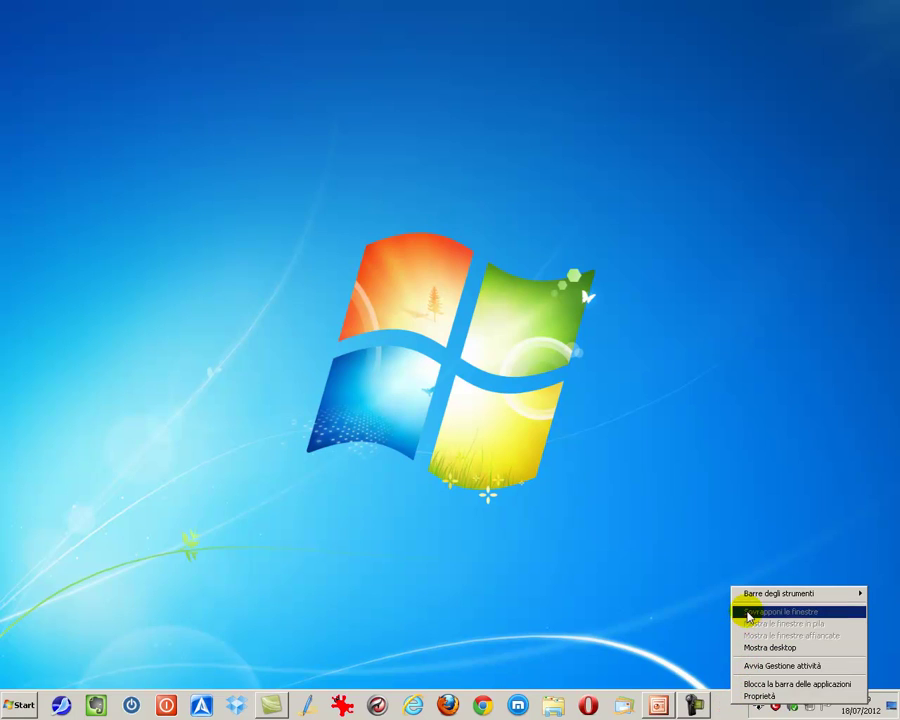
mouse_move(753, 601)
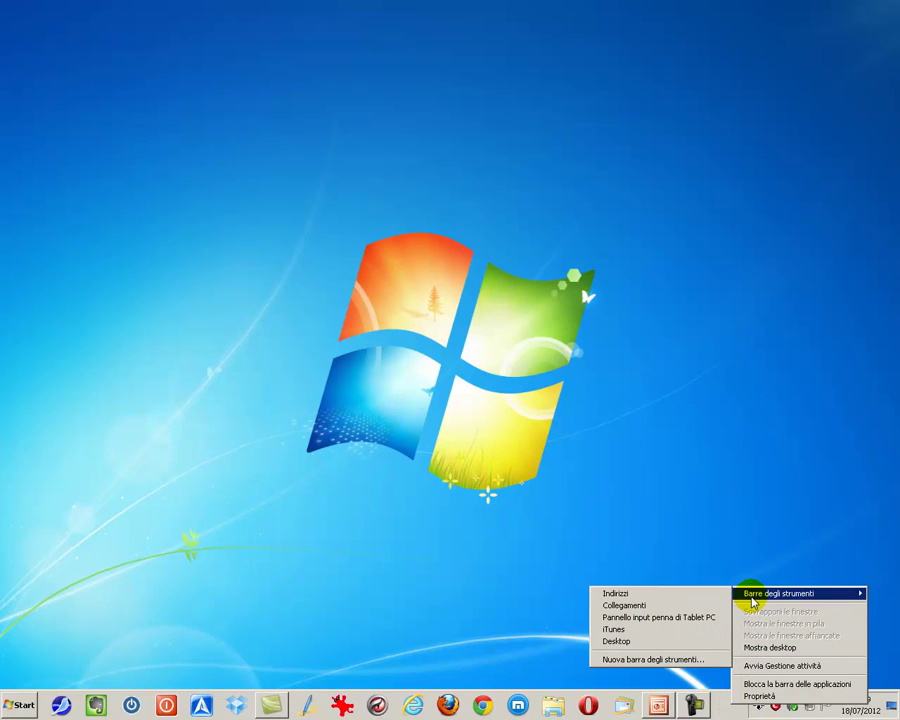
left_click(690, 660)
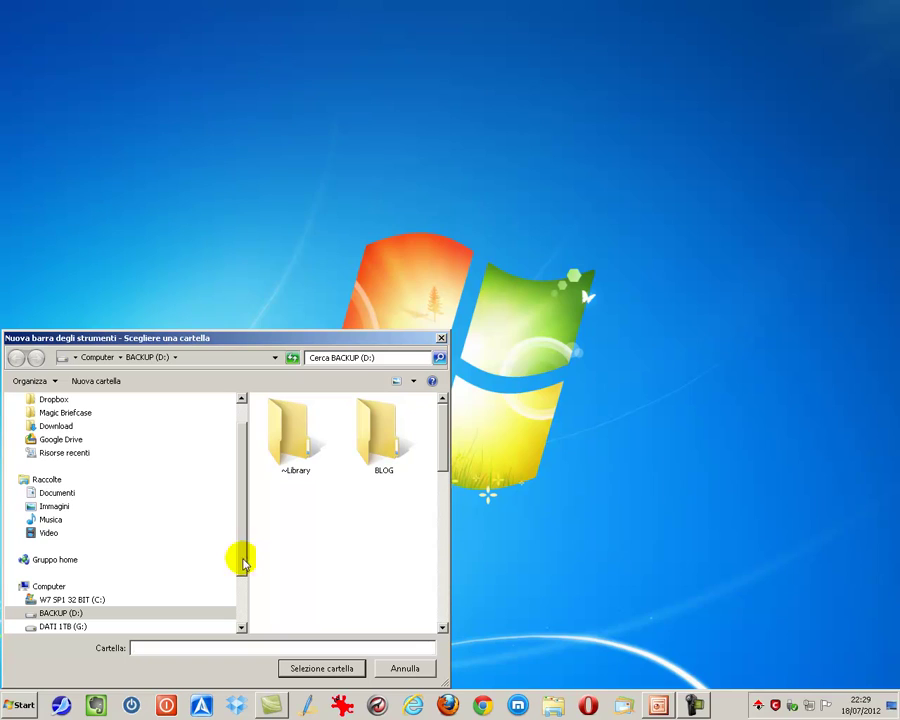
left_click(55, 615)
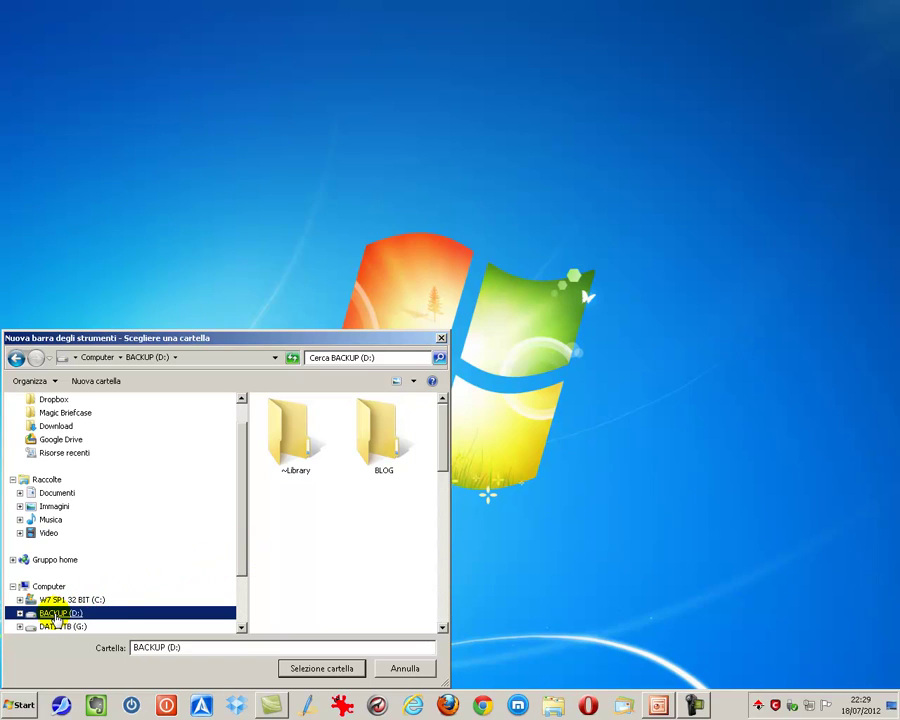
left_click(313, 670)
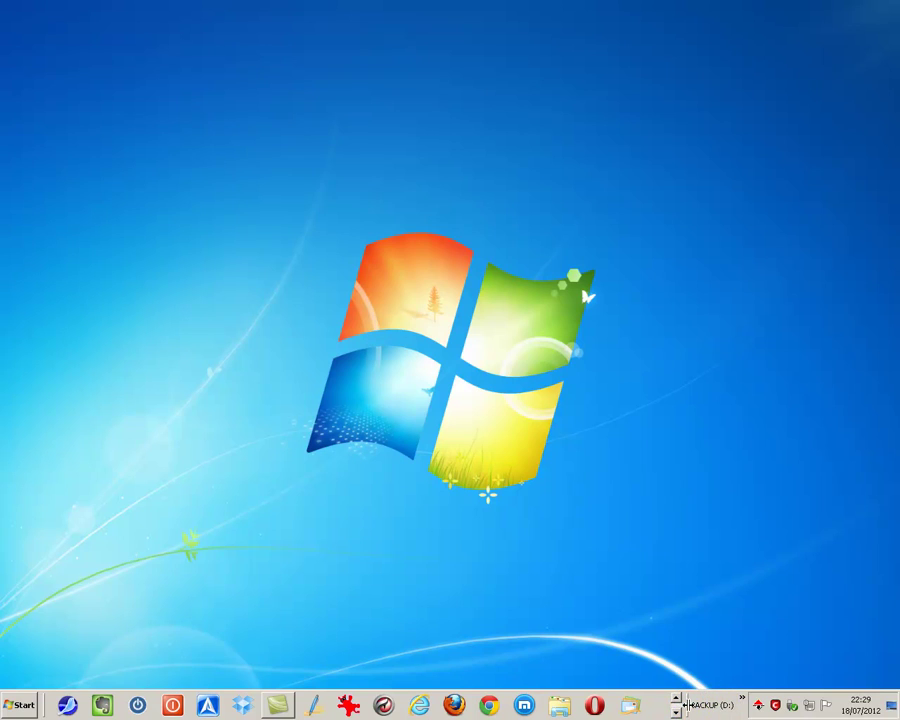
left_click_drag(686, 705, 741, 705)
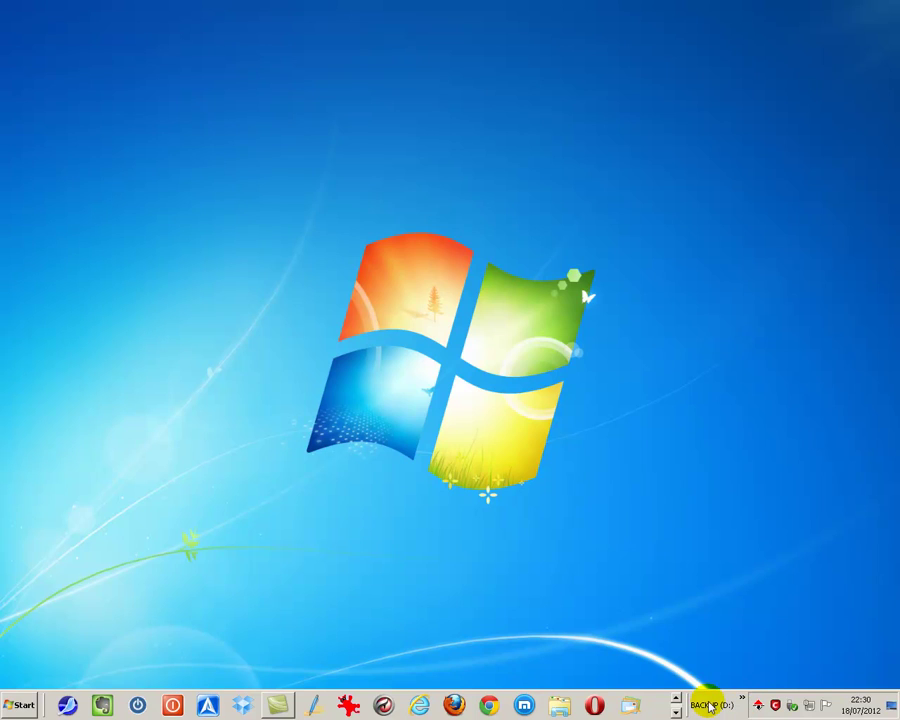
Remove the BACKUP (D:) toolbar from the taskbar.
right_click(709, 707)
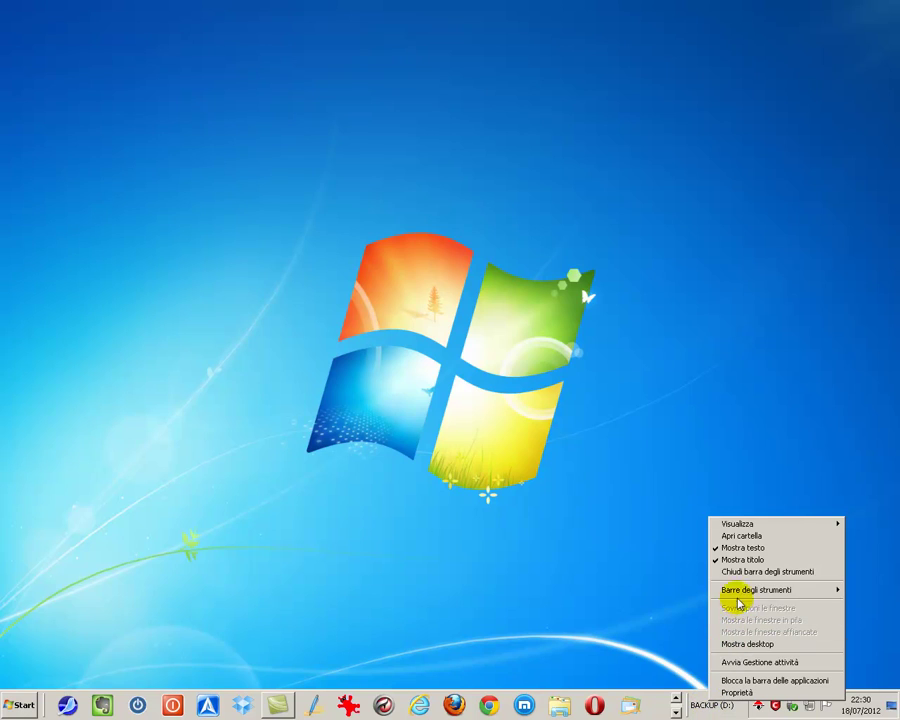
mouse_move(740, 594)
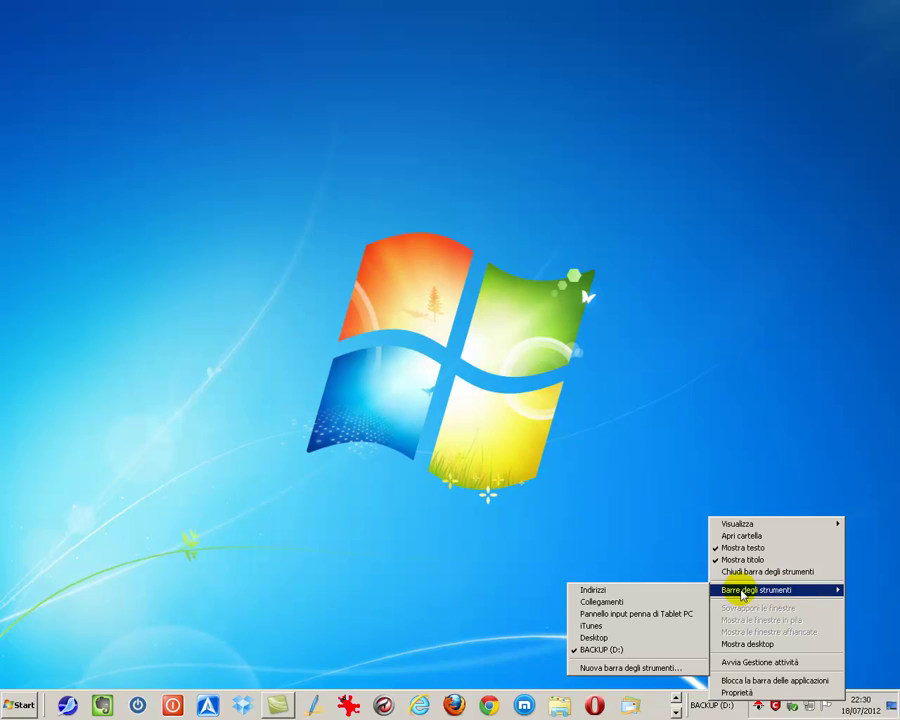
left_click(622, 651)
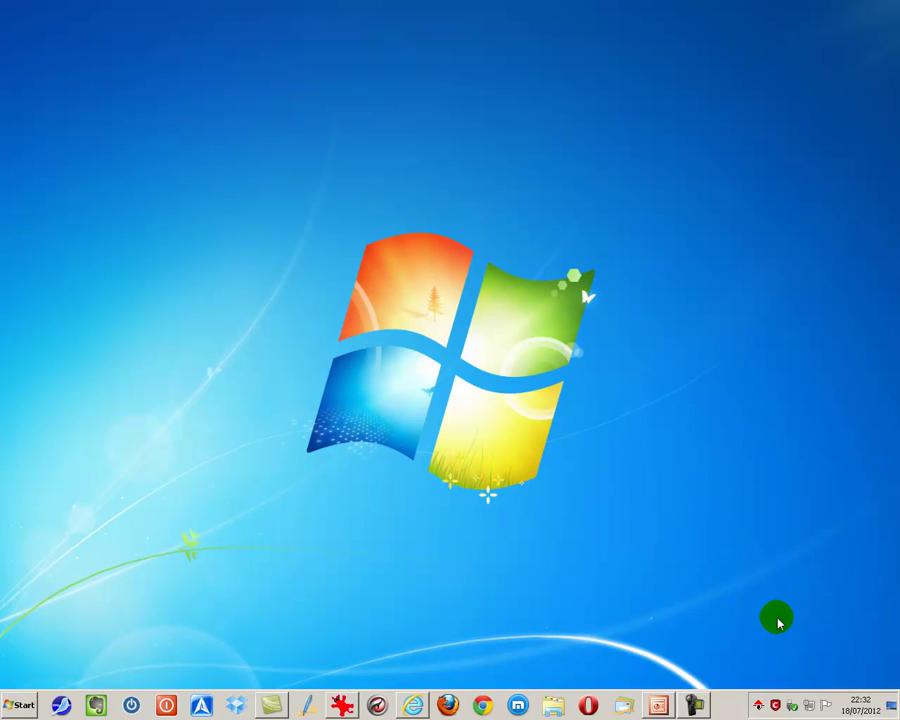
Restore the minimized IrfanView and Internet Explorer windows.
left_click(342, 705)
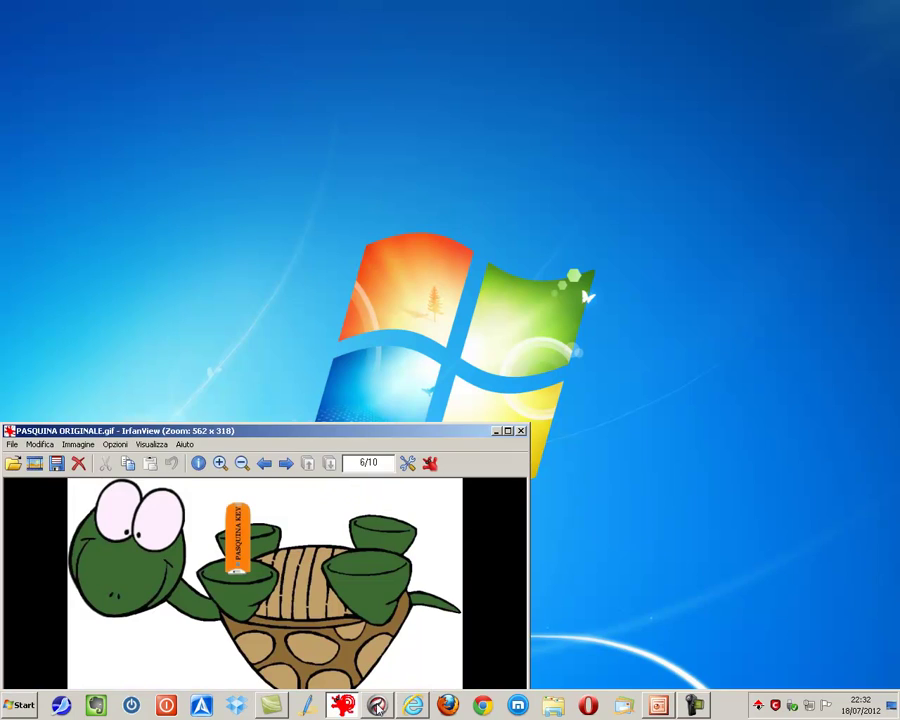
left_click(414, 705)
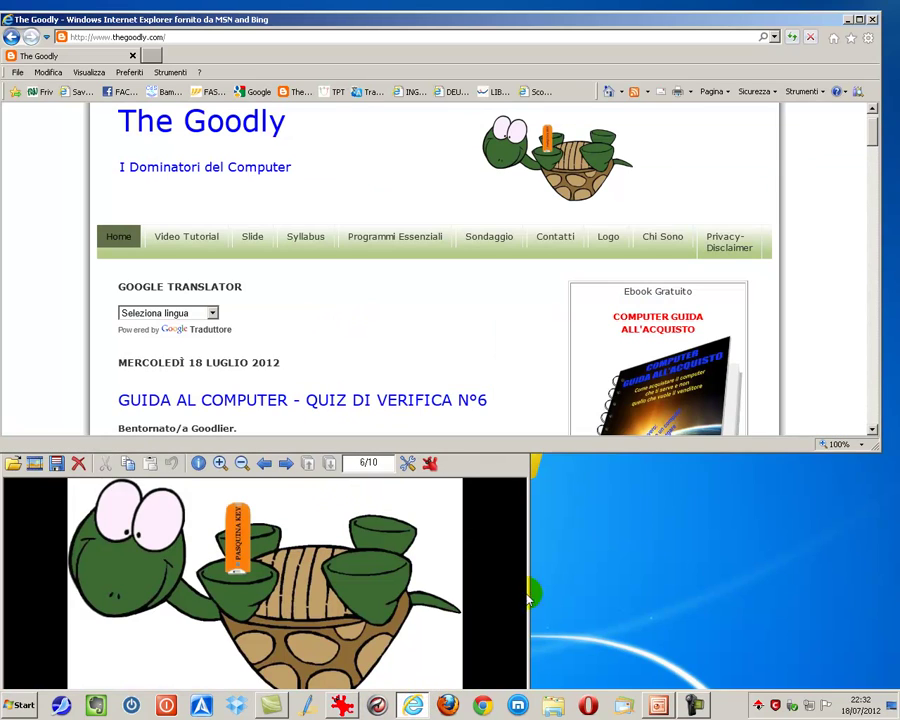
Show the desktop, bring the open windows back, and show the desktop once more.
left_click(892, 706)
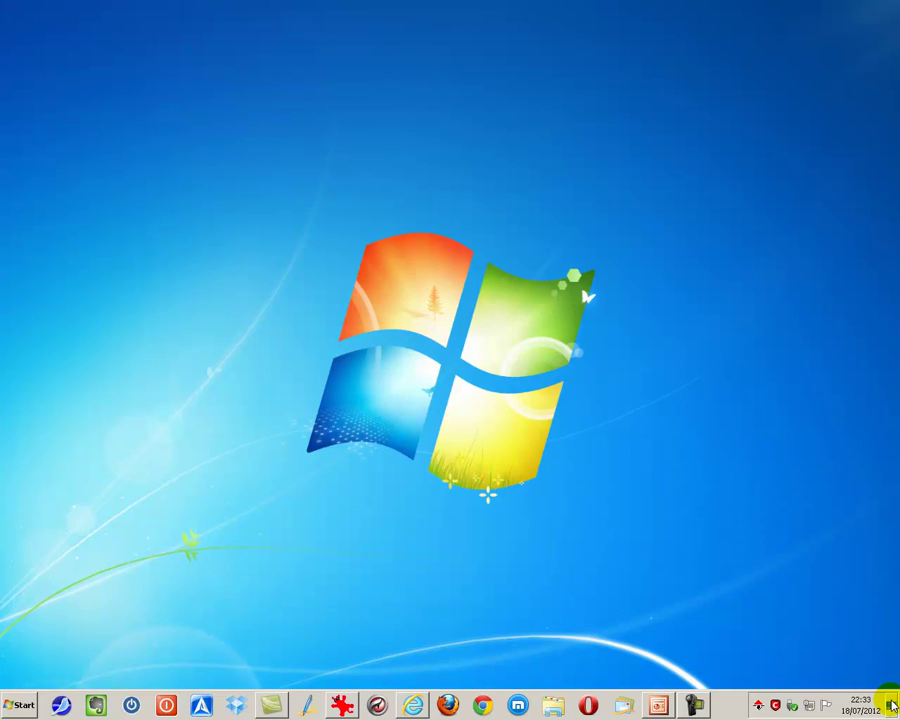
left_click(892, 706)
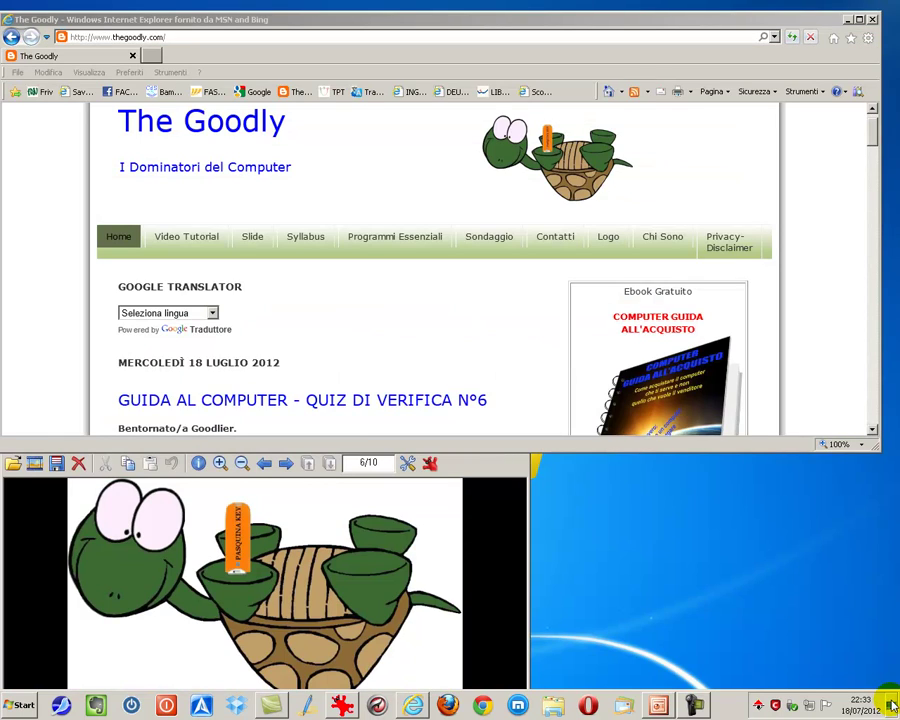
left_click(892, 706)
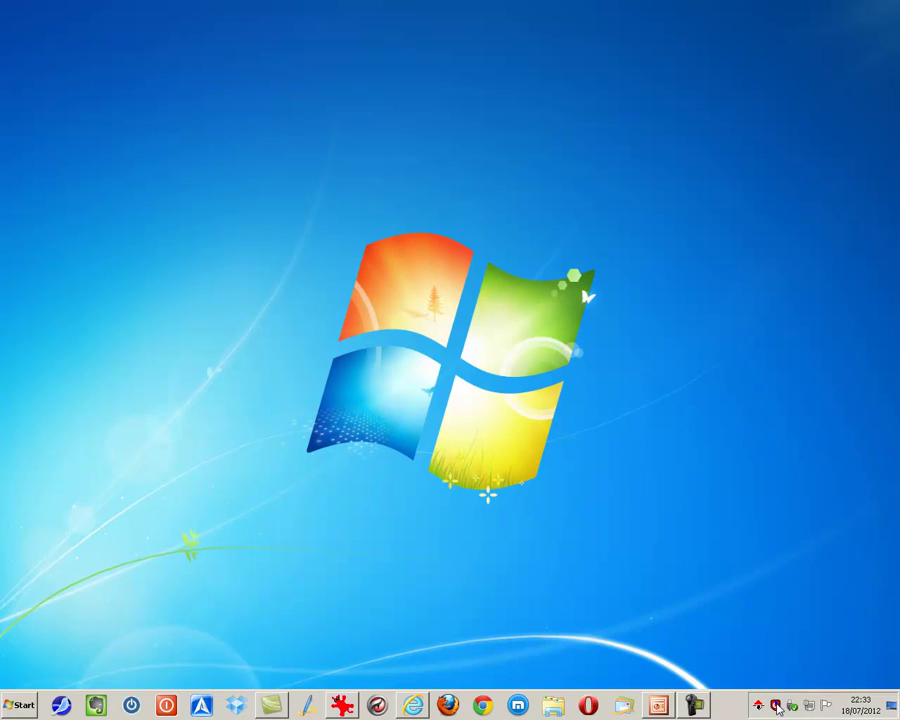
Examine the antivirus options in the notification area, including its security level choices, and close them without changing anything.
right_click(777, 706)
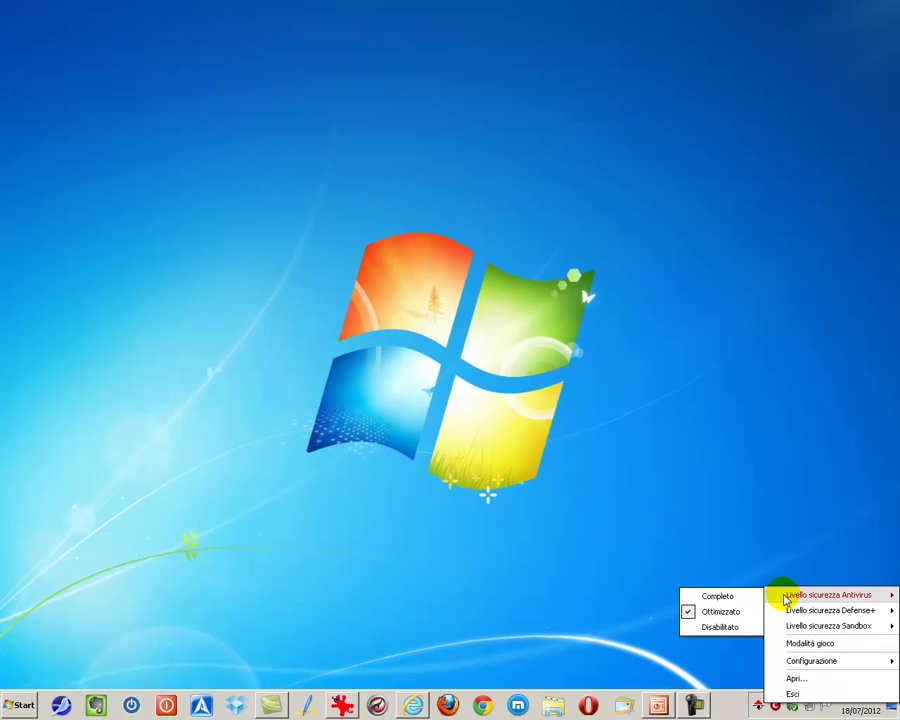
mouse_move(795, 616)
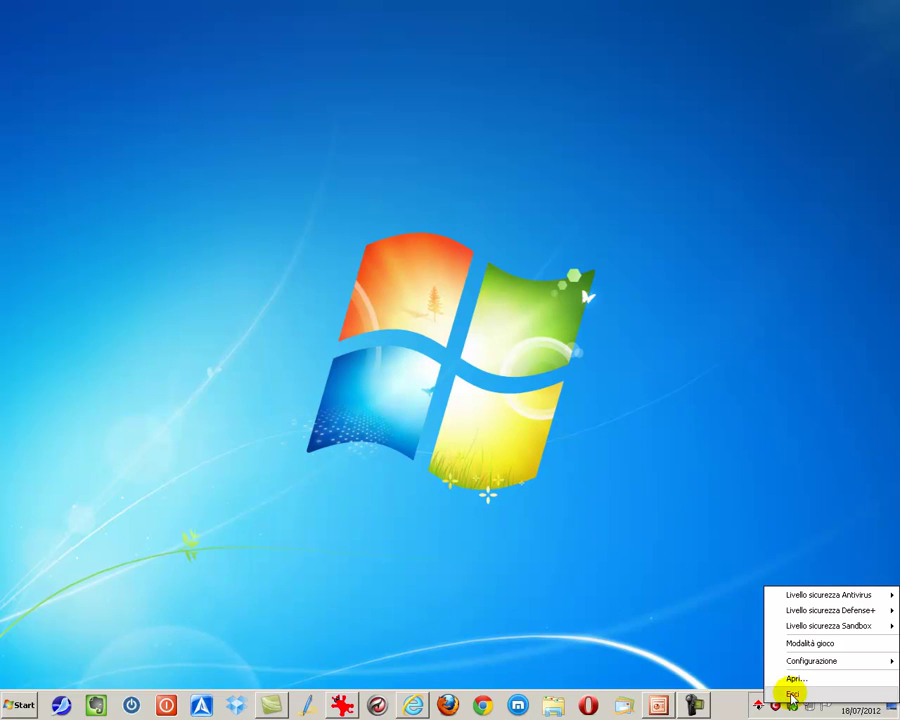
left_click(685, 660)
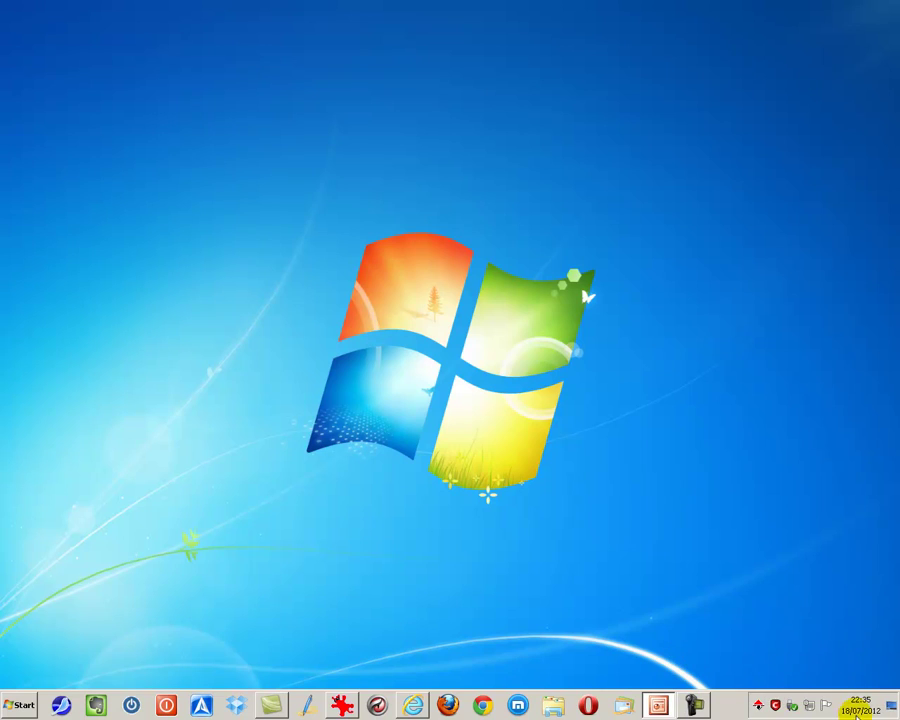
Open the date and time settings for the taskbar clock and move the dialog to the centre of the desktop.
mouse_move(862, 708)
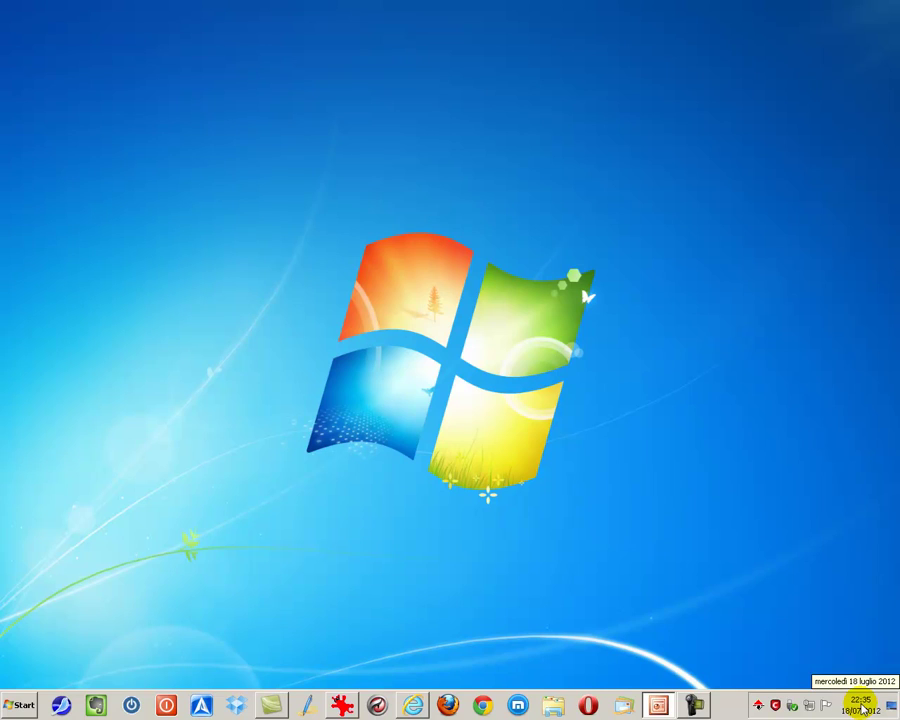
right_click(862, 708)
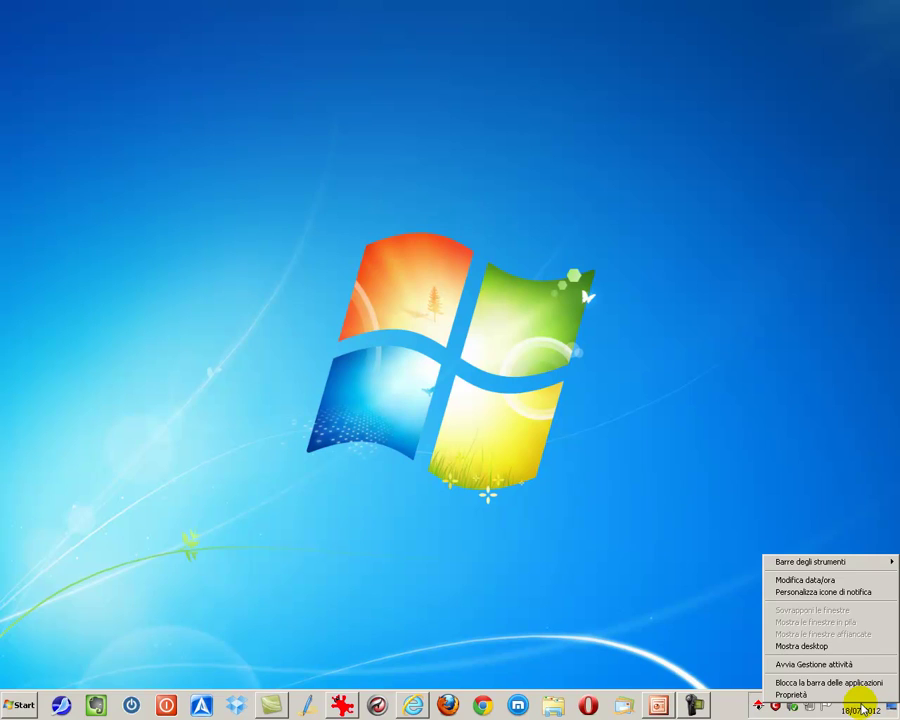
left_click(828, 581)
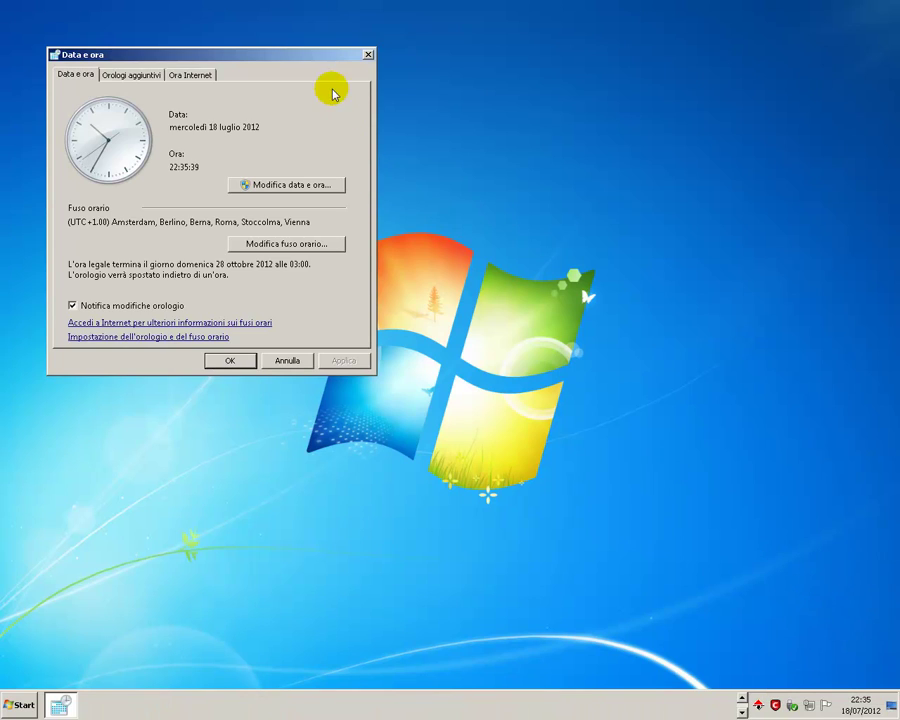
left_click_drag(305, 59, 528, 188)
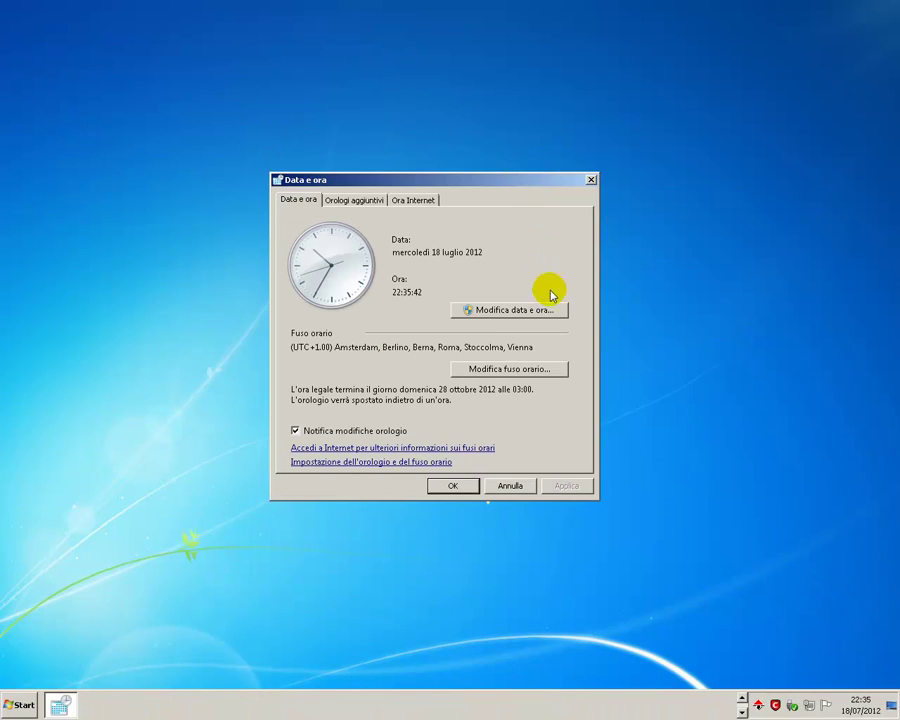
Open the date and time for editing, advance the calendar to August 2012, reselect 18 July 2012, and accept the settings.
left_click(503, 311)
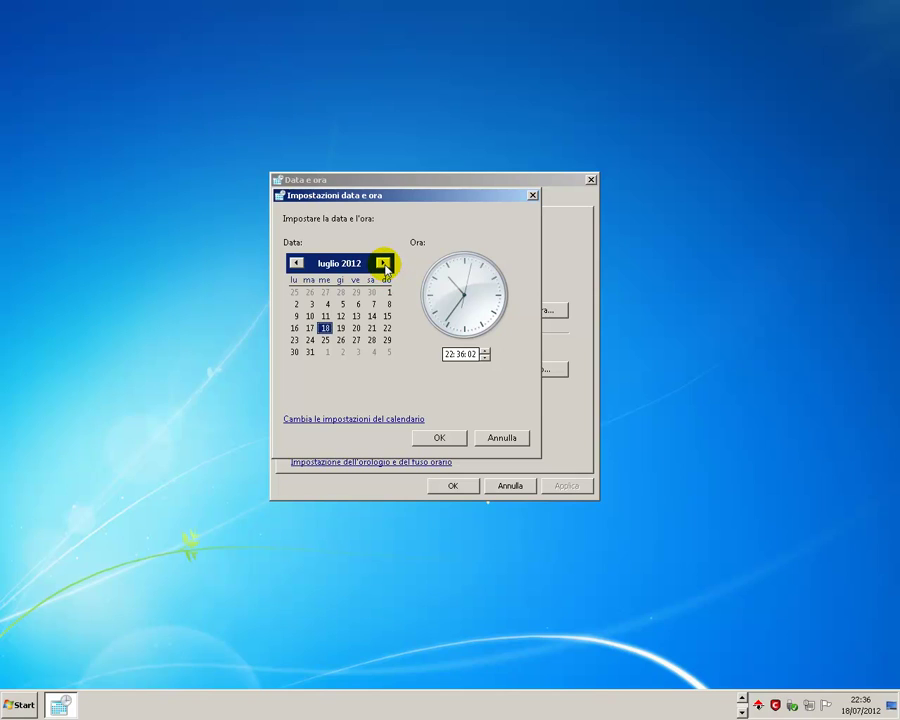
left_click(384, 263)
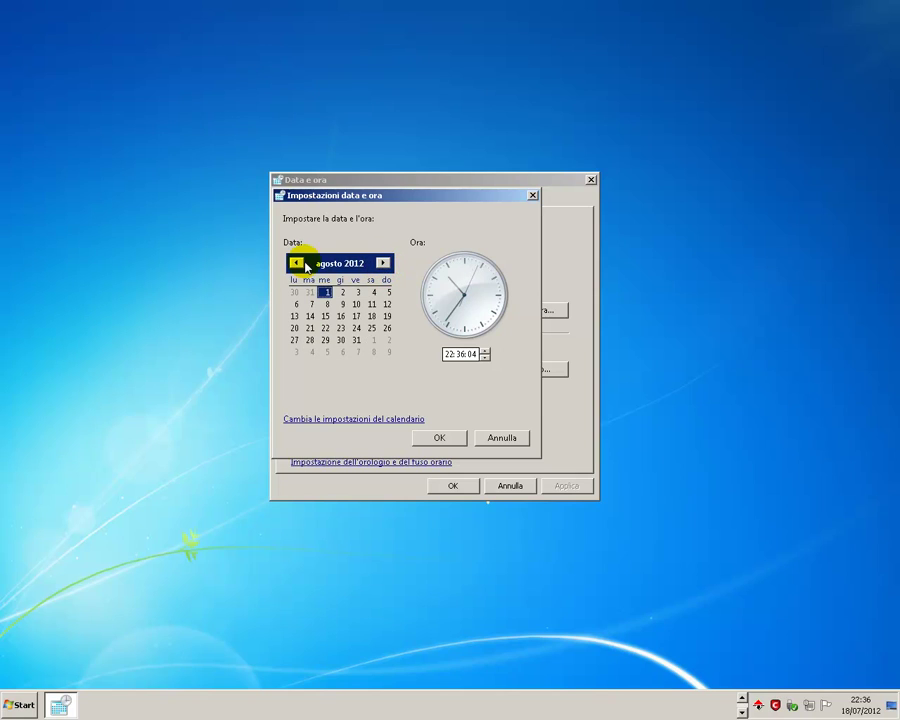
left_click(297, 263)
left_click(325, 328)
left_click(459, 355)
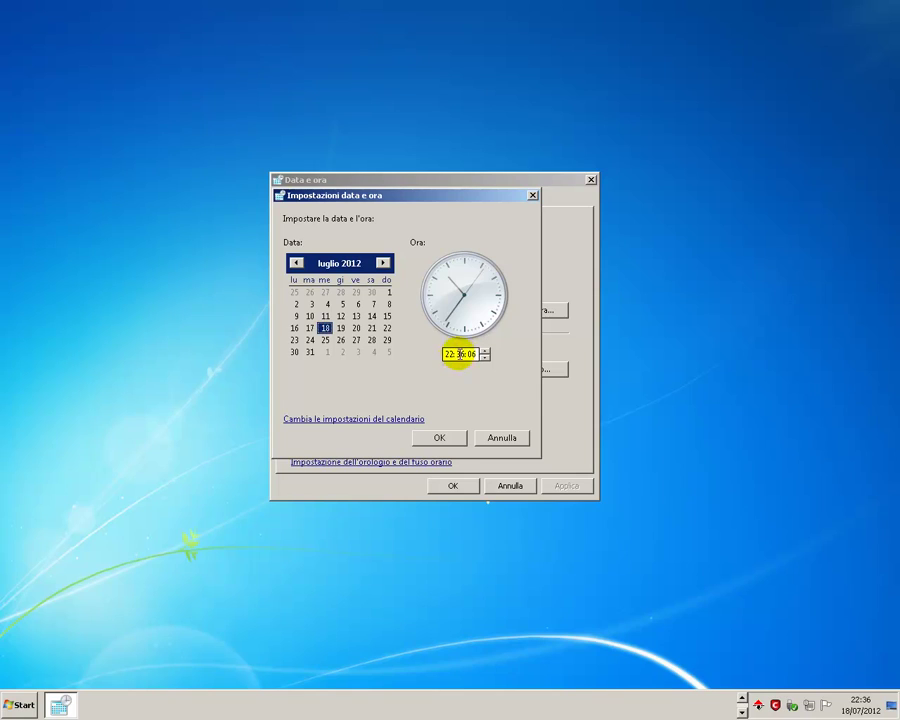
left_click(444, 438)
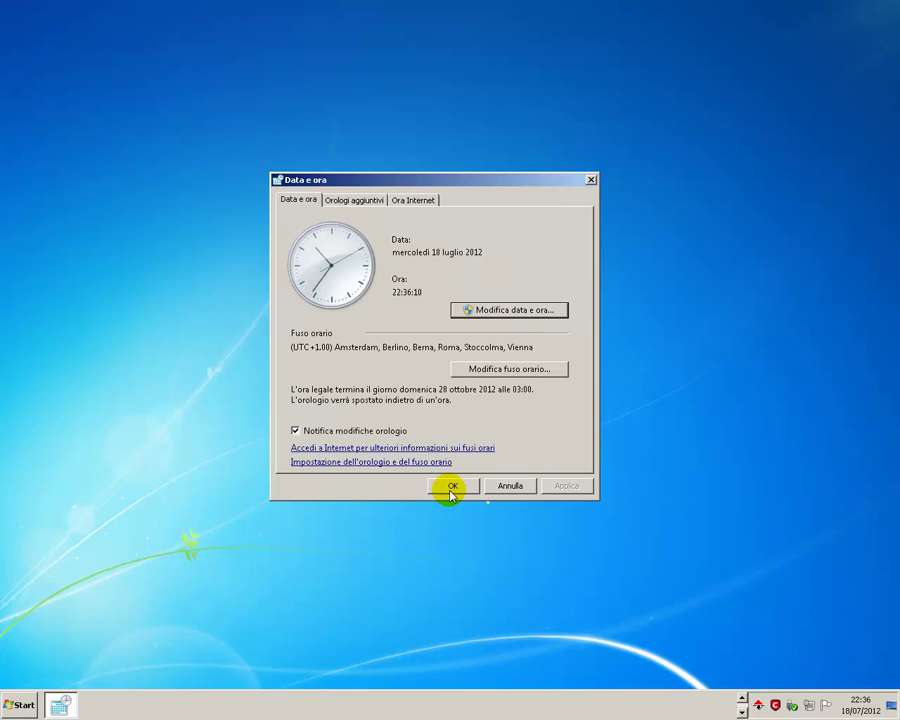
left_click(451, 487)
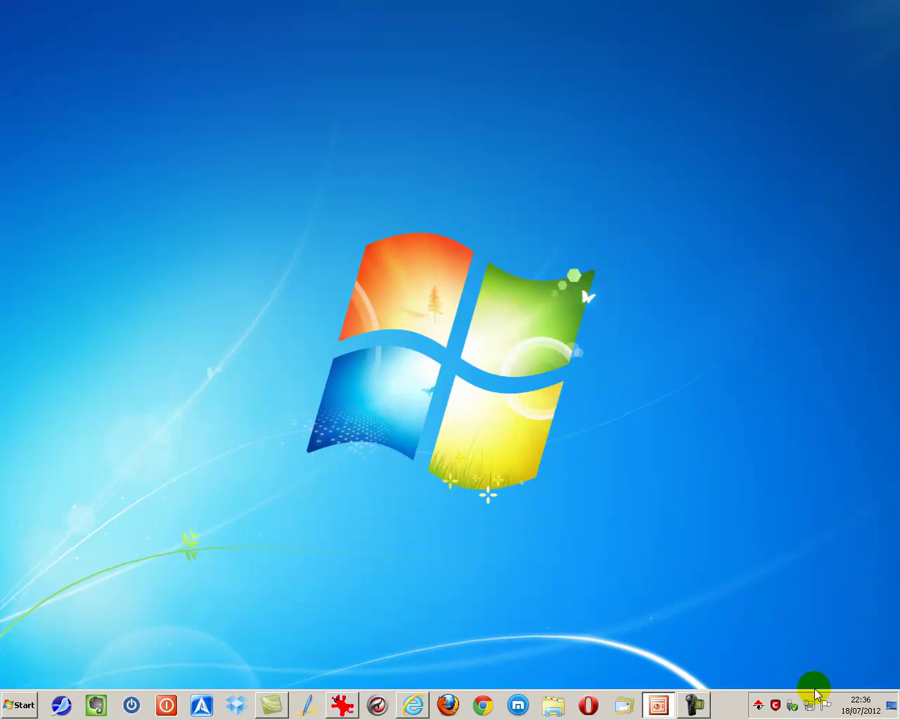
mouse_move(862, 709)
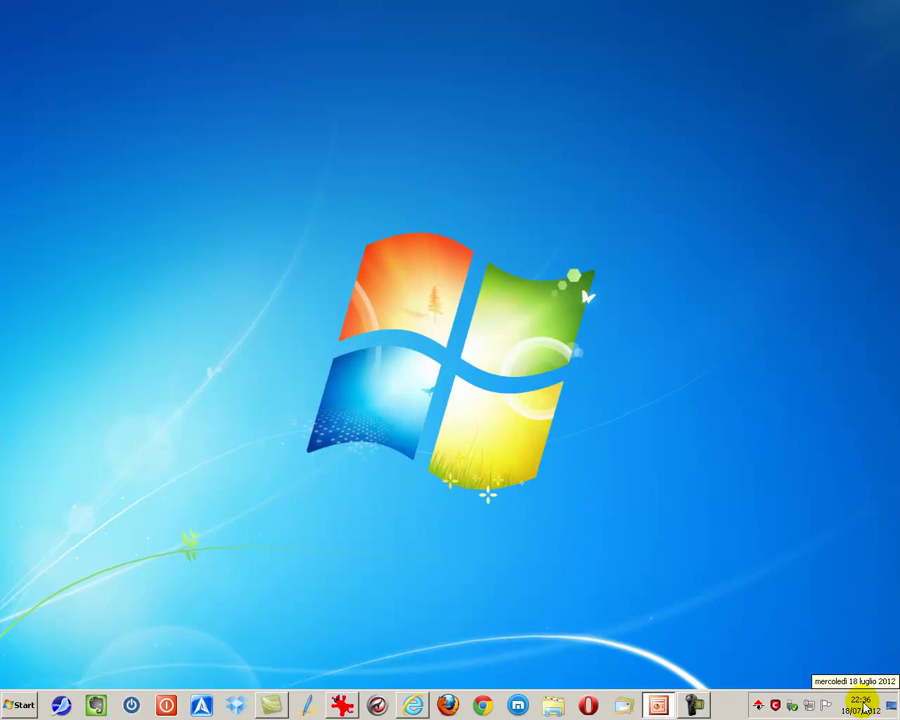